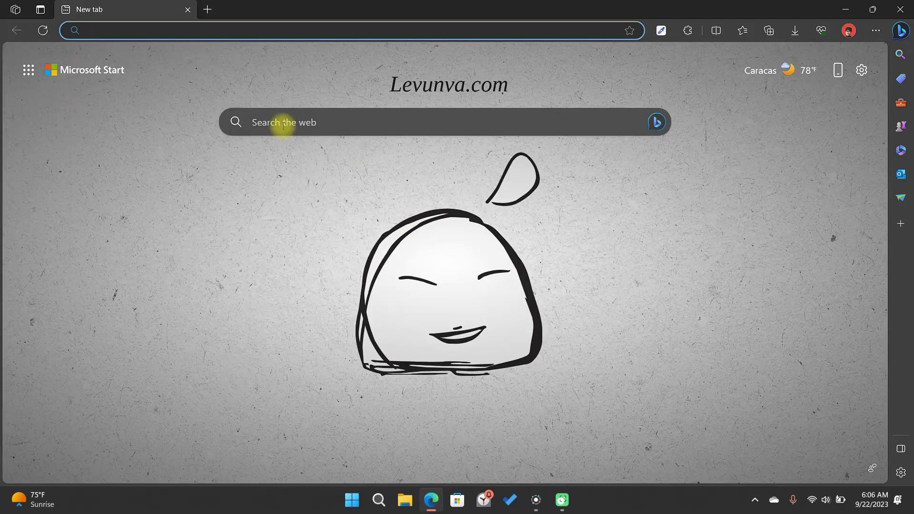
# - Search the web for 'Lunacy' from the Edge new-tab search box
pyautogui.click(283, 125)
pyautogui.write('Lunacy')
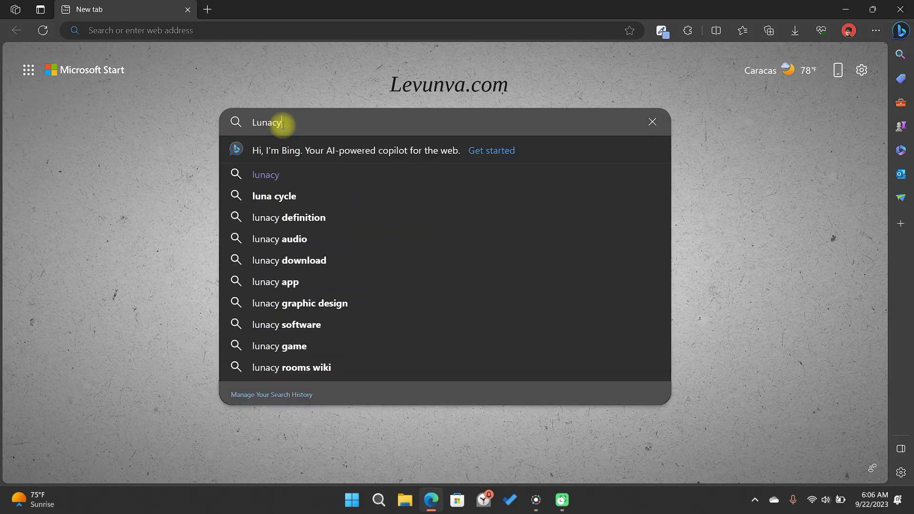
pyautogui.press('Return')
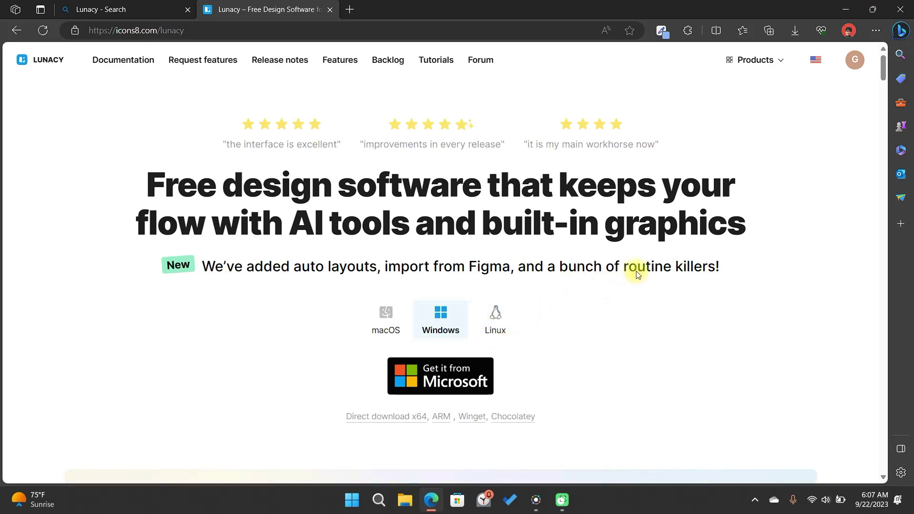
# - Browse the Lunacy feature sections, then request the Windows version via 'Get it from Microsoft'
pyautogui.scroll(-15, 638, 275)
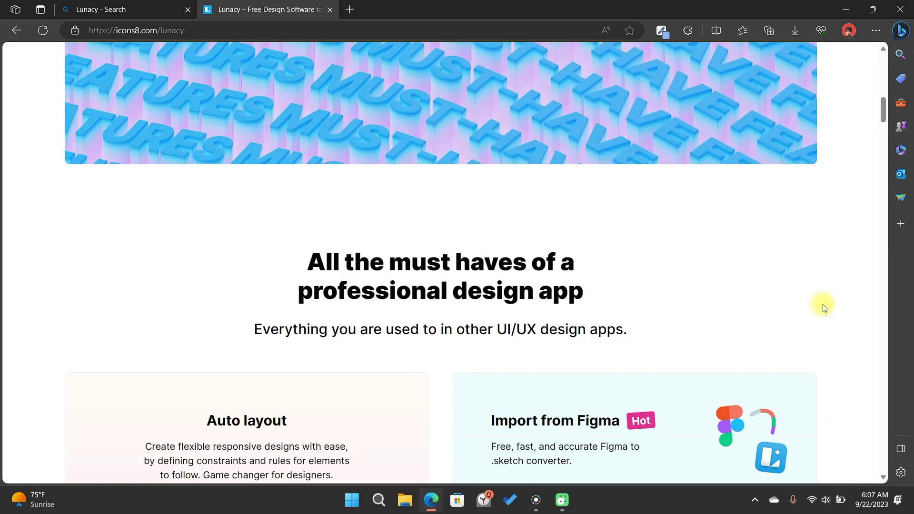
pyautogui.scroll(-5, 823, 305)
pyautogui.scroll(-4, 823, 305)
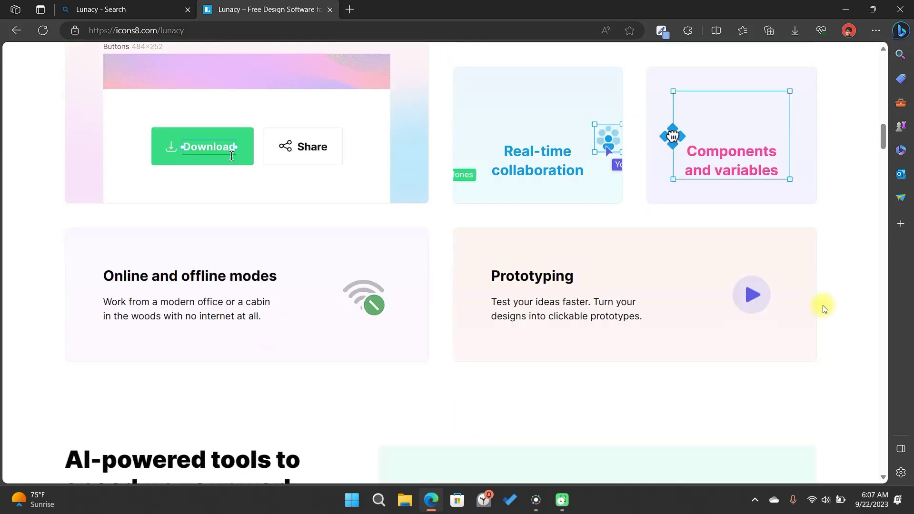
pyautogui.scroll(-6, 825, 308)
pyautogui.scroll(-1, 827, 309)
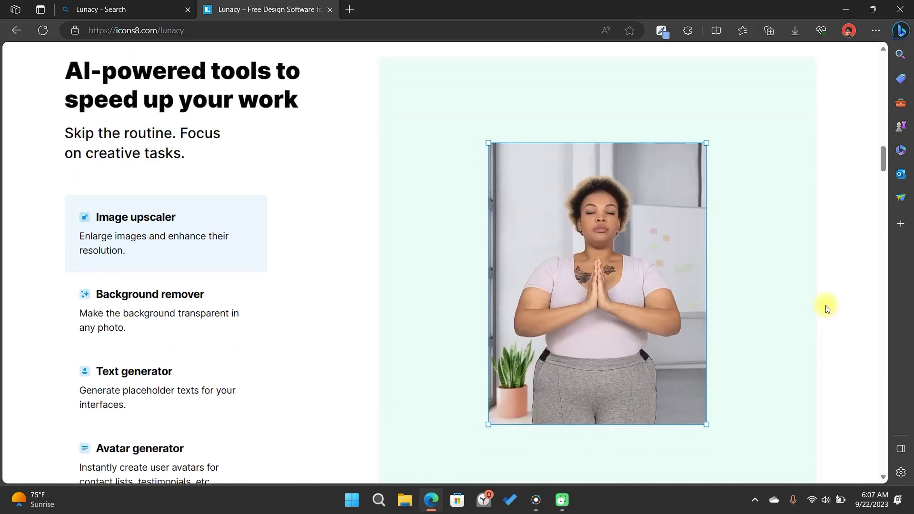
pyautogui.scroll(-1, 826, 308)
pyautogui.scroll(-3, 826, 309)
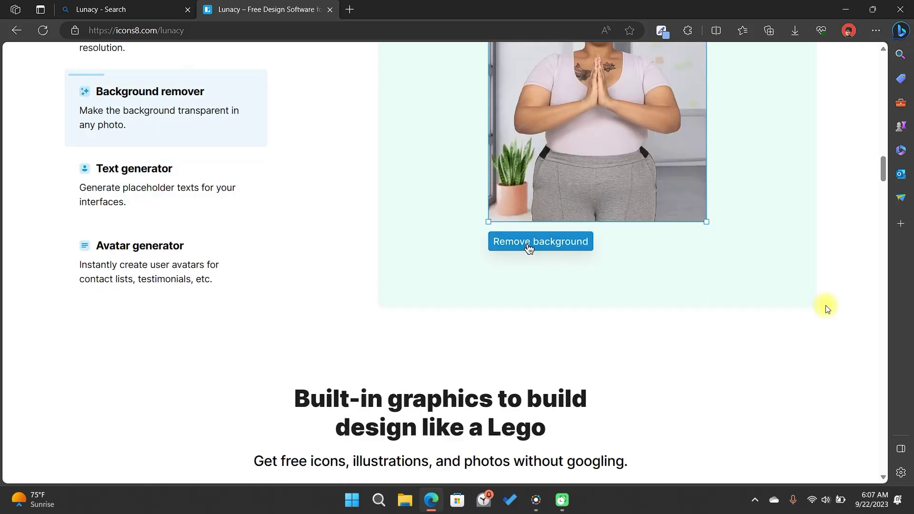
pyautogui.scroll(-4, 826, 309)
pyautogui.scroll(-4, 826, 308)
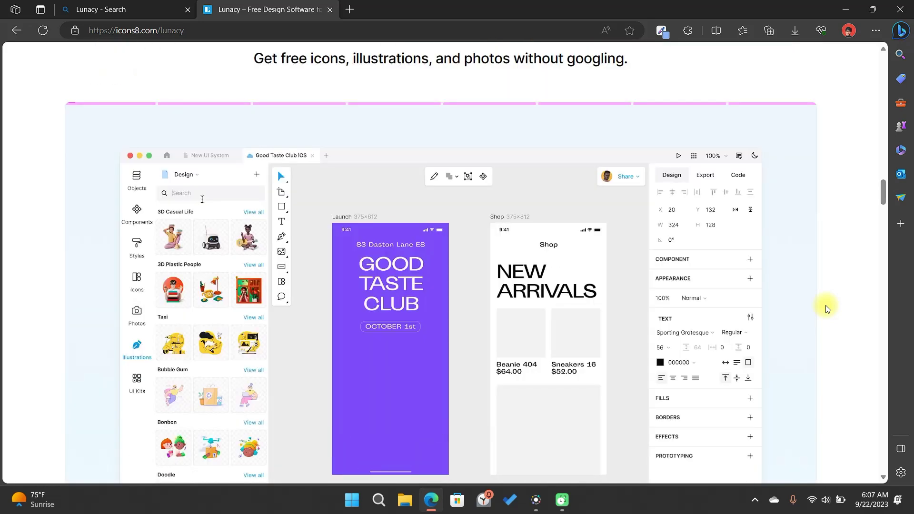
pyautogui.scroll(20, 826, 308)
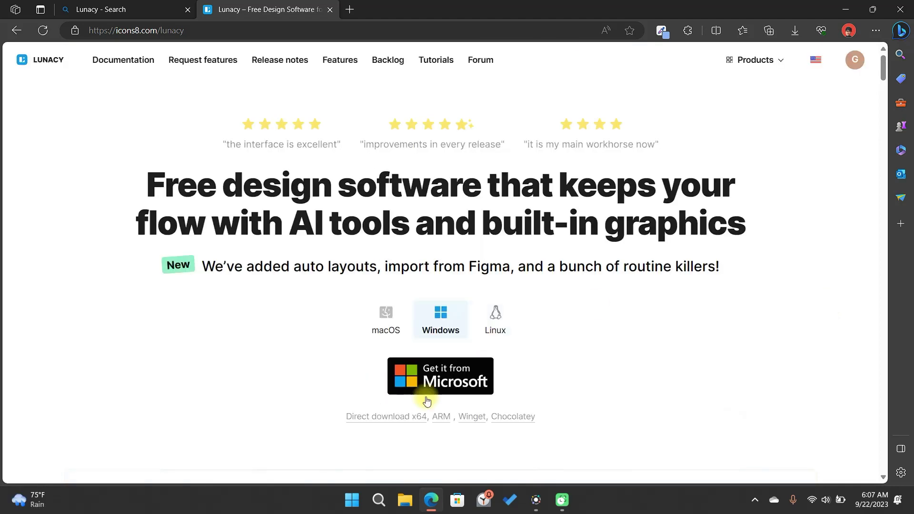
pyautogui.click(452, 371)
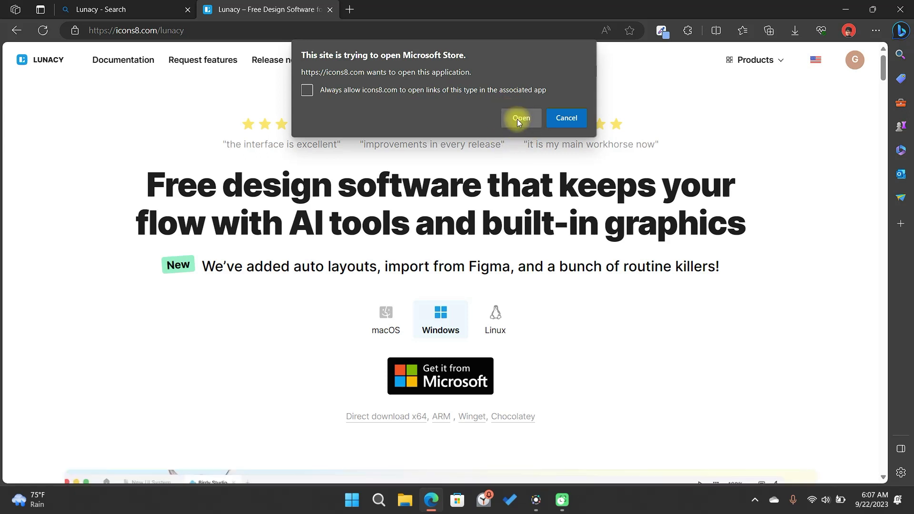
# - Allow Microsoft Store to open and expand the Lunacy listing's full system requirements
pyautogui.click(519, 120)
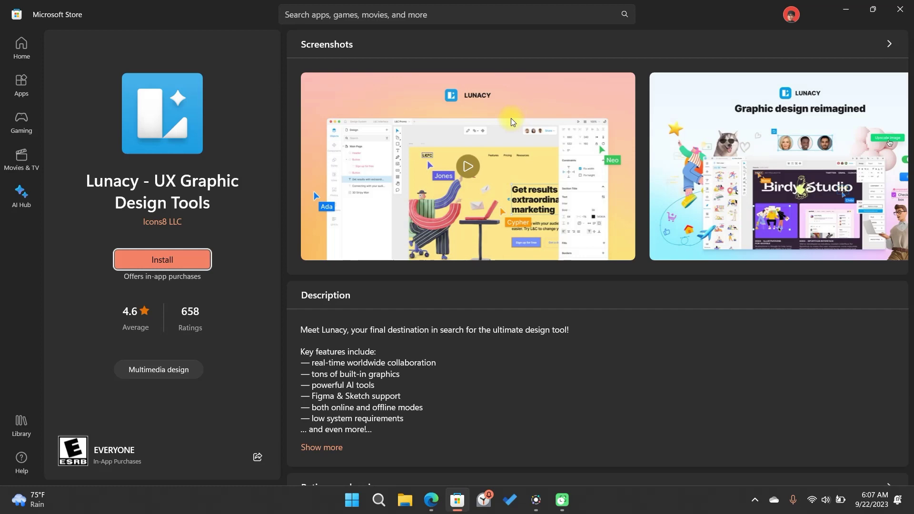
pyautogui.scroll(-2, 416, 235)
pyautogui.scroll(-5, 416, 236)
pyautogui.scroll(-6, 417, 238)
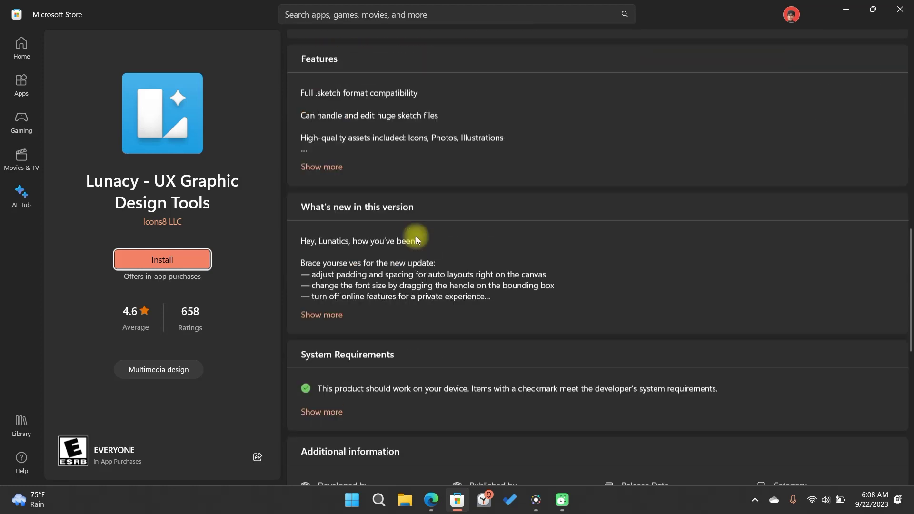
pyautogui.scroll(-3, 417, 239)
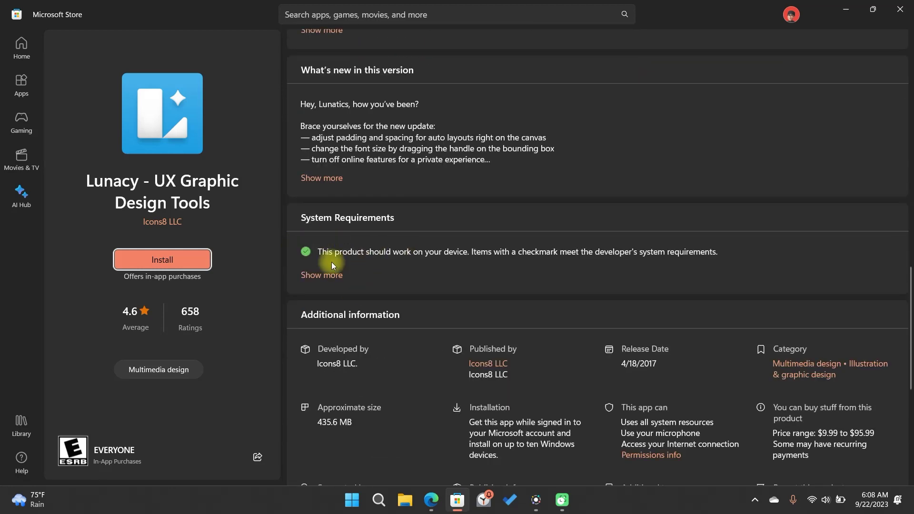
pyautogui.click(327, 275)
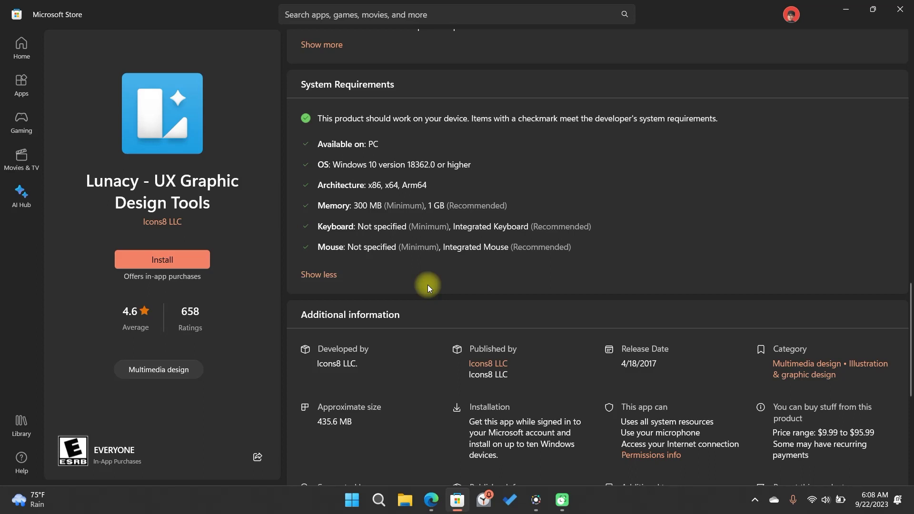
# - Install Lunacy - UX Graphic Design Tools from the Store and launch it
pyautogui.click(172, 262)
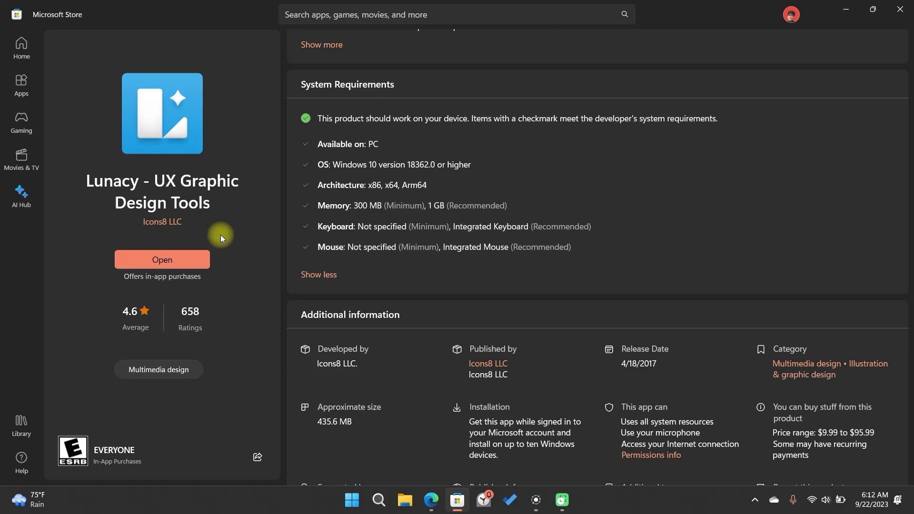
pyautogui.click(153, 261)
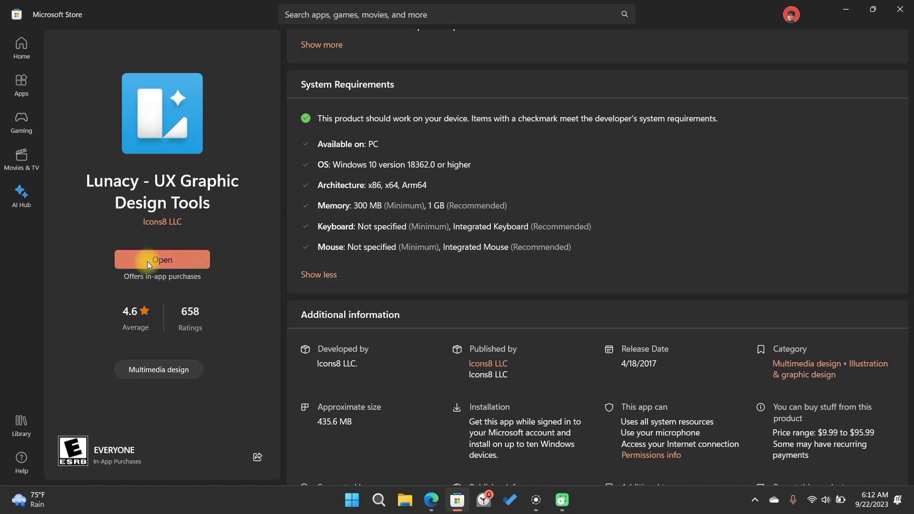
# - Select the 01. Welcome artboard and pan down through the Workspace and Frames slides
pyautogui.click(164, 263)
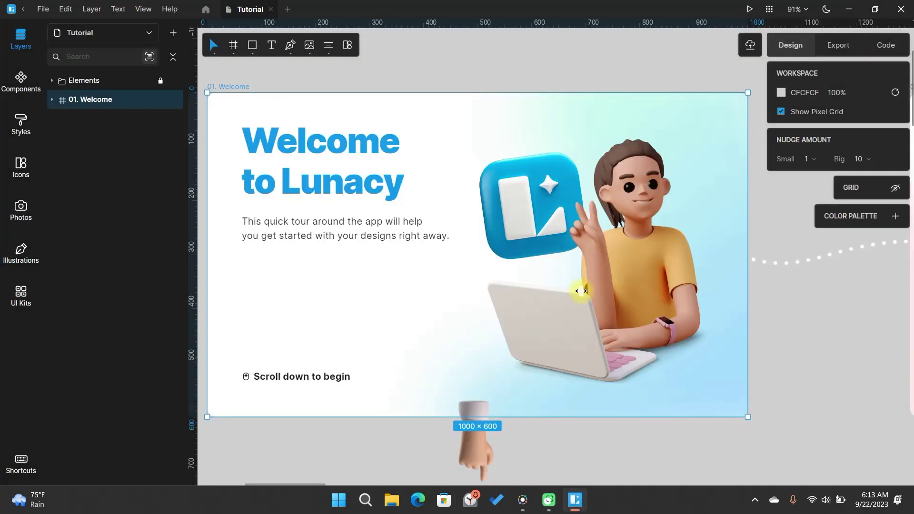
pyautogui.click(580, 290)
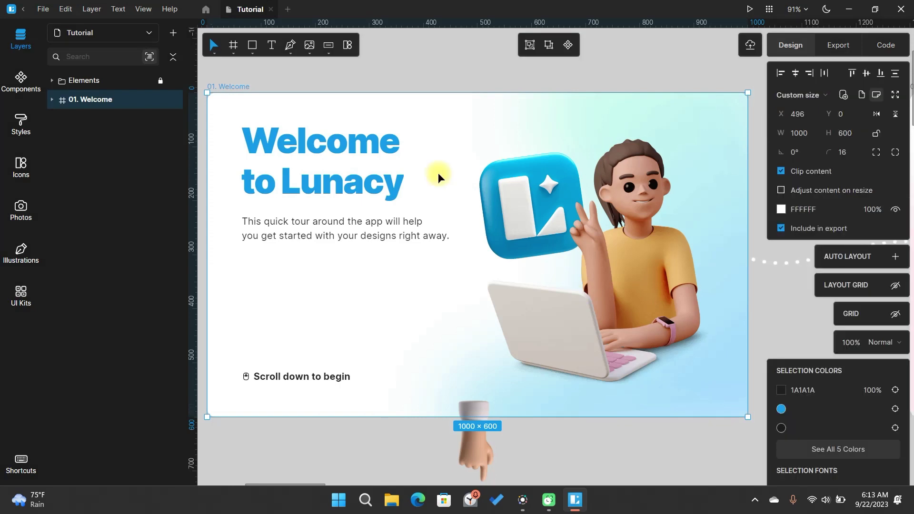
pyautogui.keyDown('ctrl'); pyautogui.scroll(-3, 440, 185); pyautogui.keyUp('ctrl')
pyautogui.keyDown('ctrl'); pyautogui.scroll(-1, 440, 185); pyautogui.keyUp('ctrl')
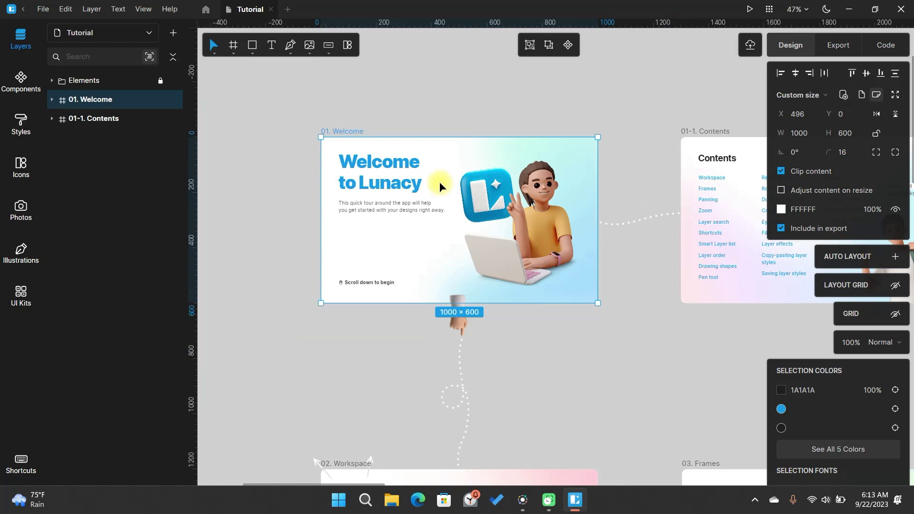
pyautogui.press('space')
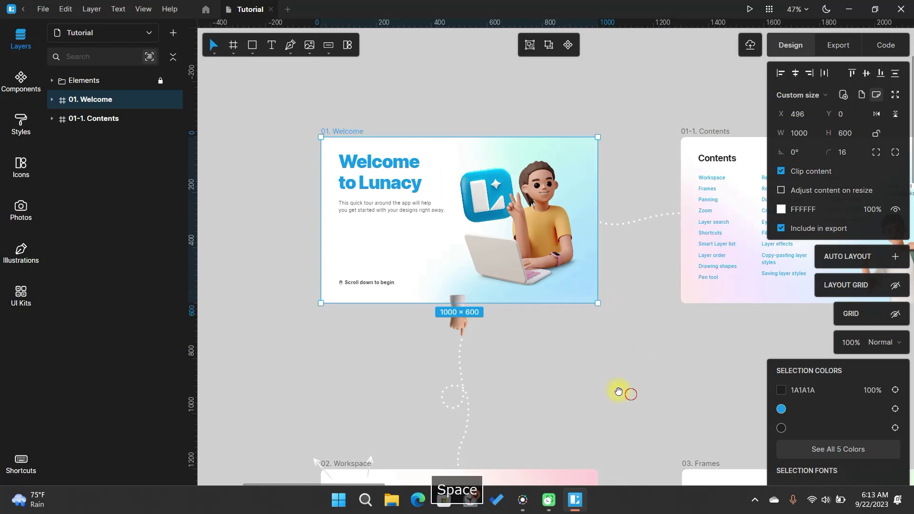
pyautogui.moveTo(618, 388); pyautogui.dragTo(571, 158)
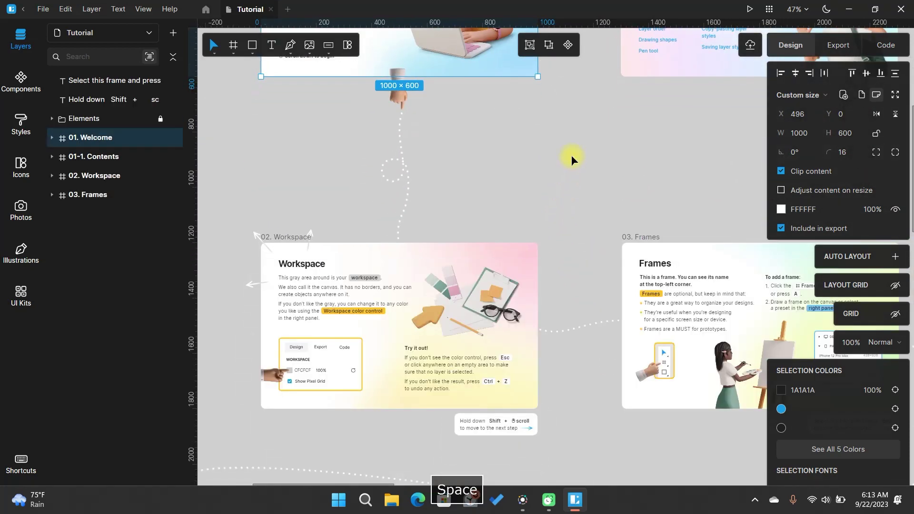
pyautogui.moveTo(573, 327); pyautogui.dragTo(560, 191)
# - Scroll through the remaining tutorial frames and zoom out until all are visible
pyautogui.scroll(-5, 557, 204)
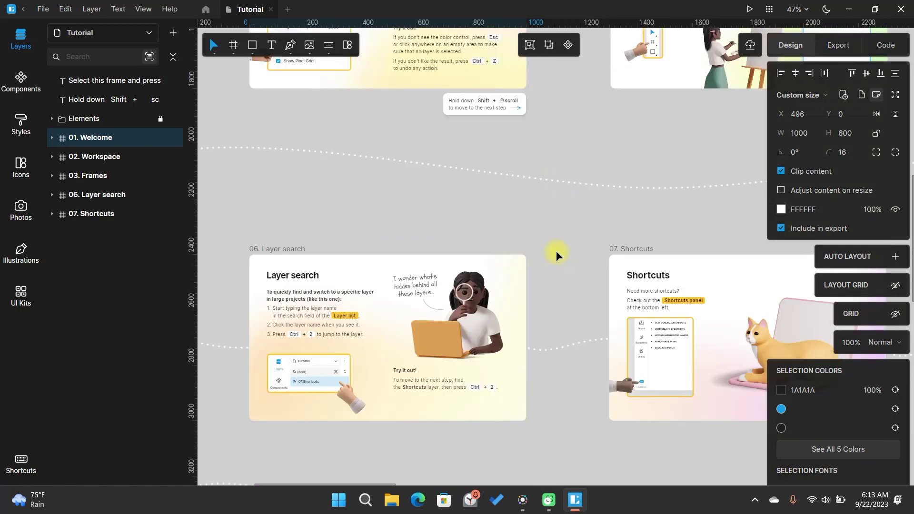
pyautogui.scroll(-3, 556, 256)
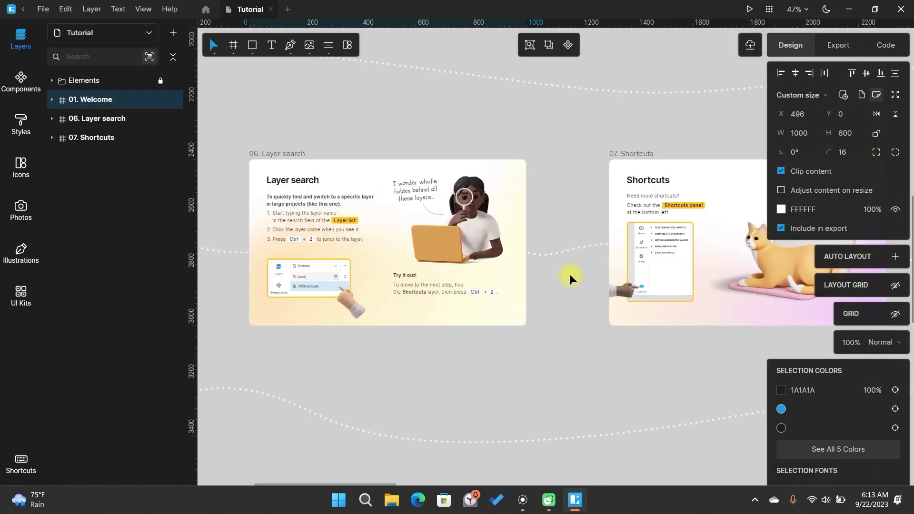
pyautogui.press('space')
pyautogui.hscroll(5, 437, 353)
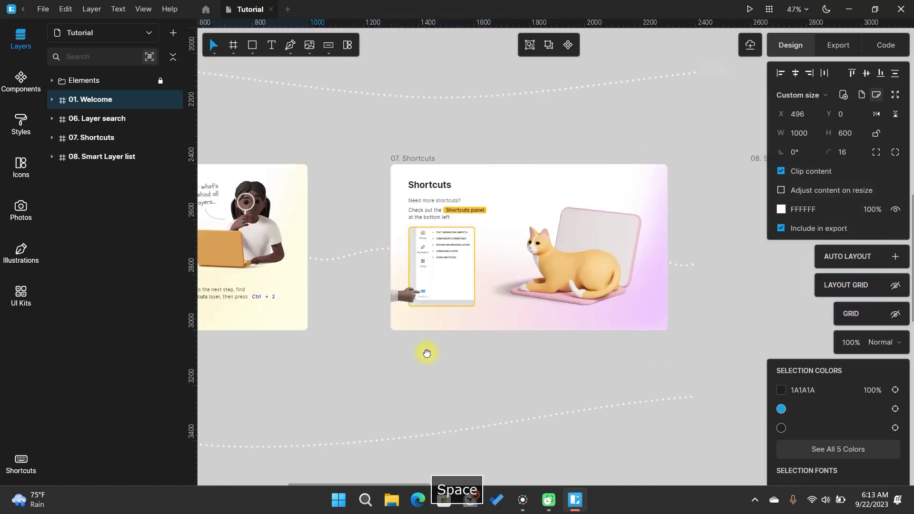
pyautogui.scroll(-2, 542, 332)
pyautogui.scroll(-1, 546, 331)
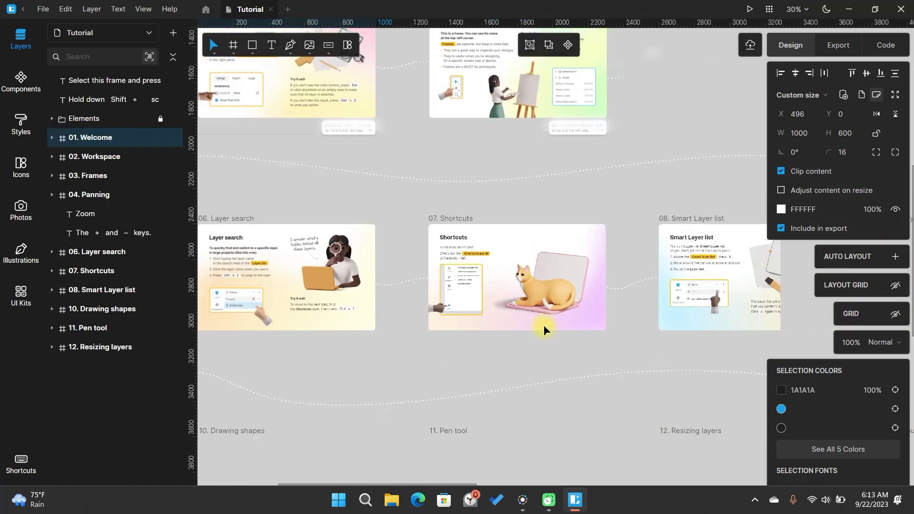
pyautogui.scroll(-5, 285, 215)
pyautogui.click(285, 214)
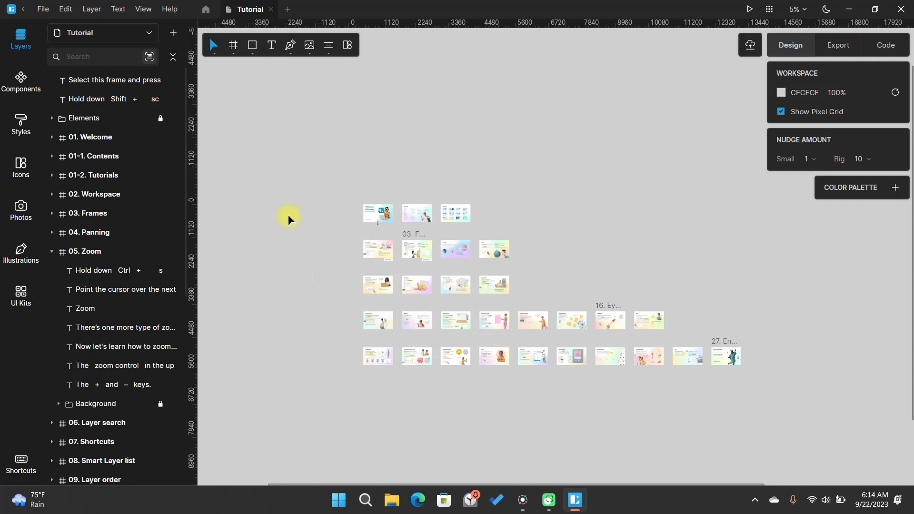
# - Close the Tutorial document and log in to Lunacy with a Microsoft account
pyautogui.click(270, 9)
pyautogui.click(270, 9)
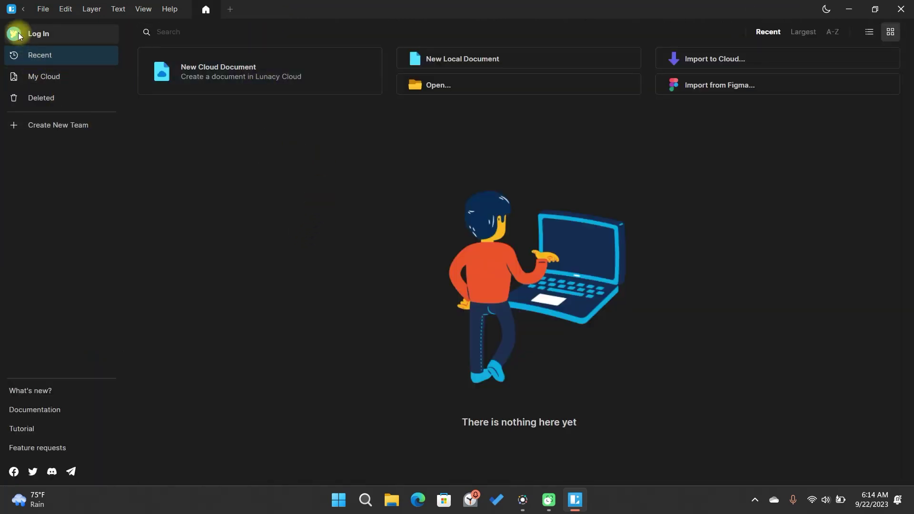
pyautogui.click(49, 33)
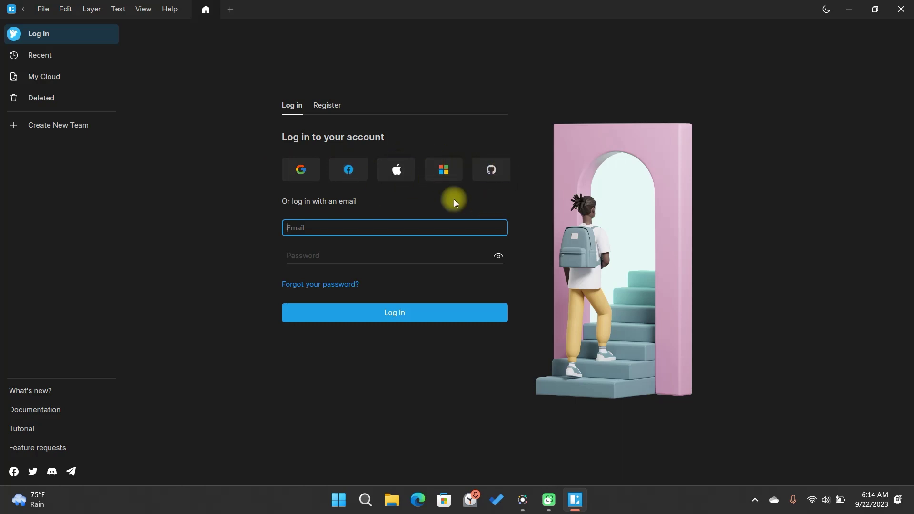
pyautogui.click(446, 176)
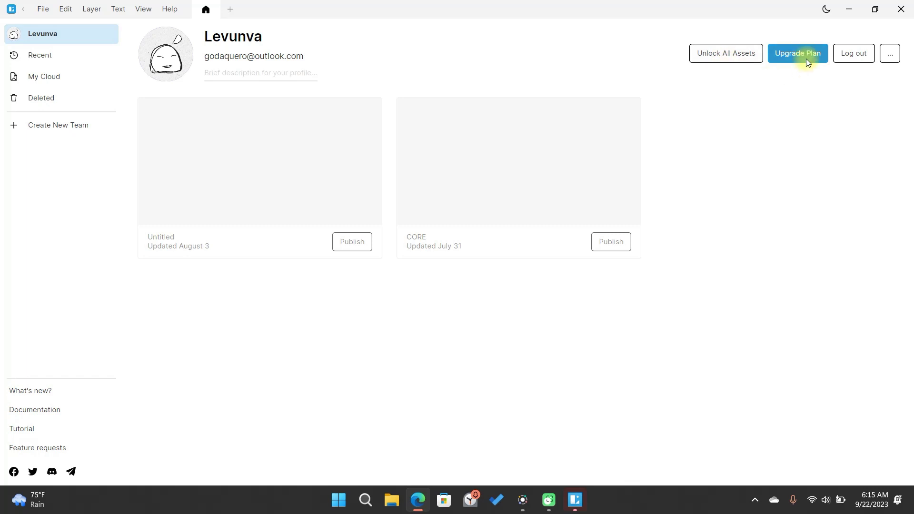
pyautogui.click(743, 57)
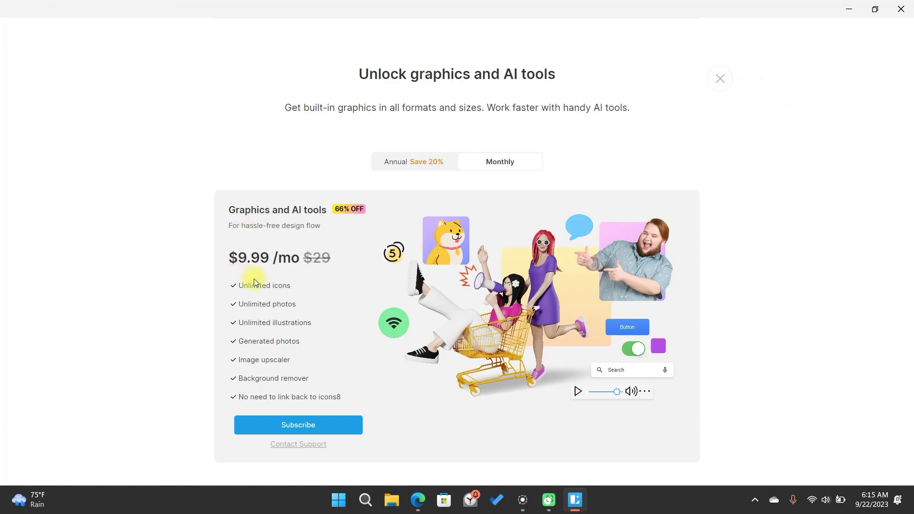
pyautogui.scroll(-1, 254, 280)
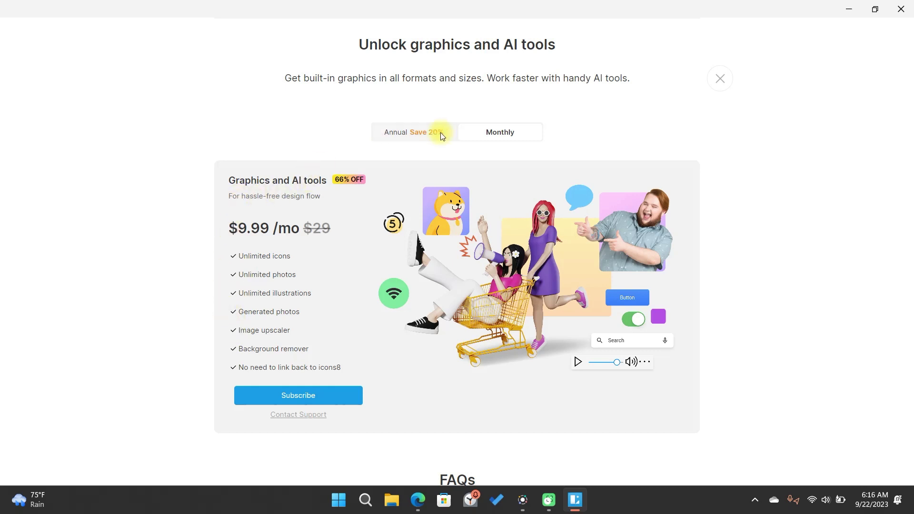
pyautogui.click(406, 133)
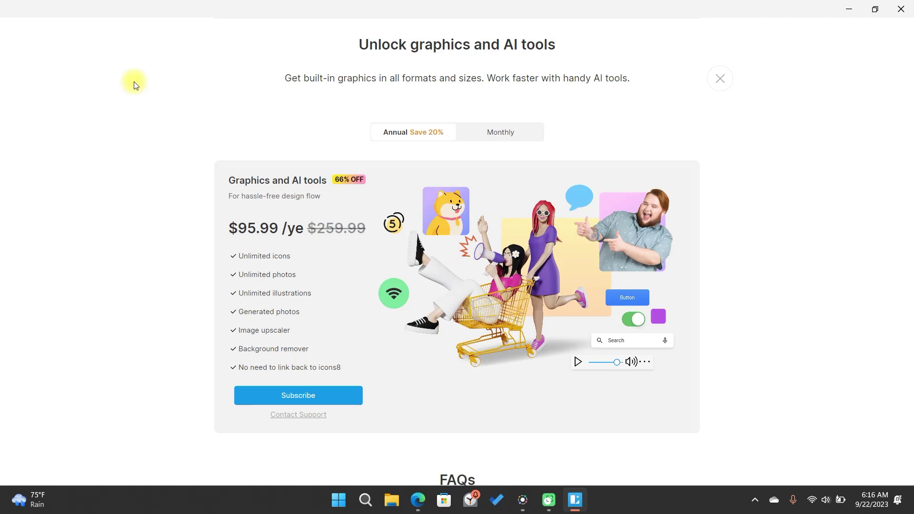
pyautogui.click(719, 79)
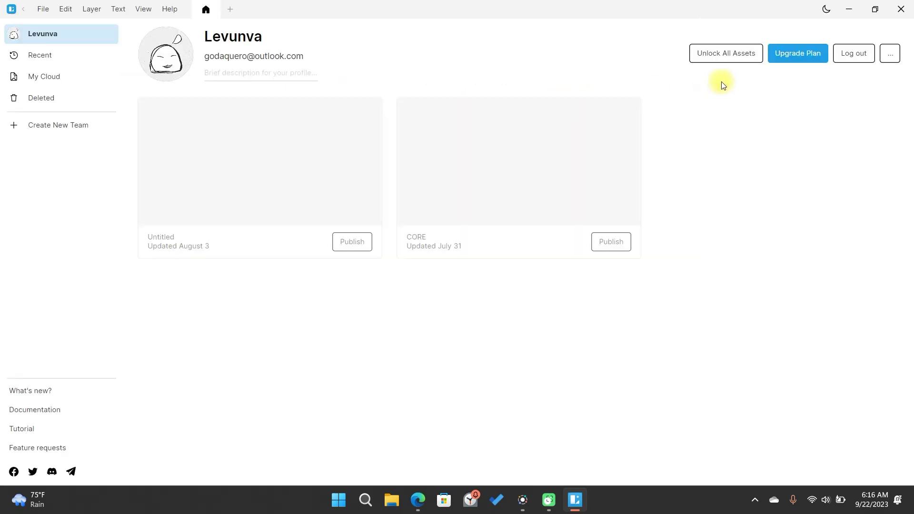
pyautogui.click(794, 56)
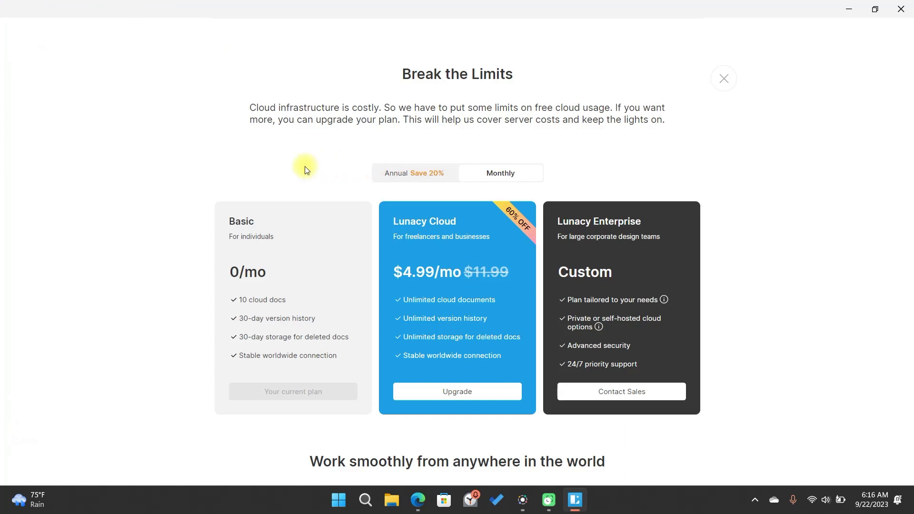
pyautogui.click(394, 175)
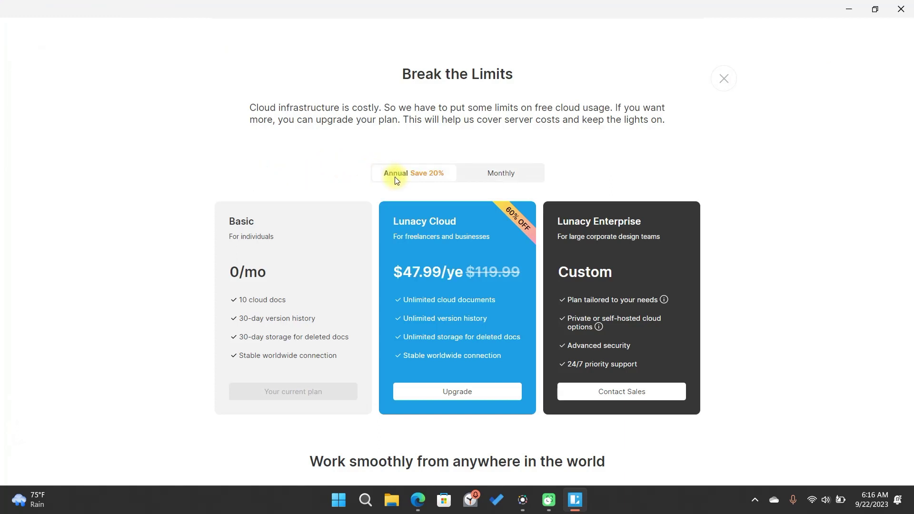
pyautogui.click(724, 78)
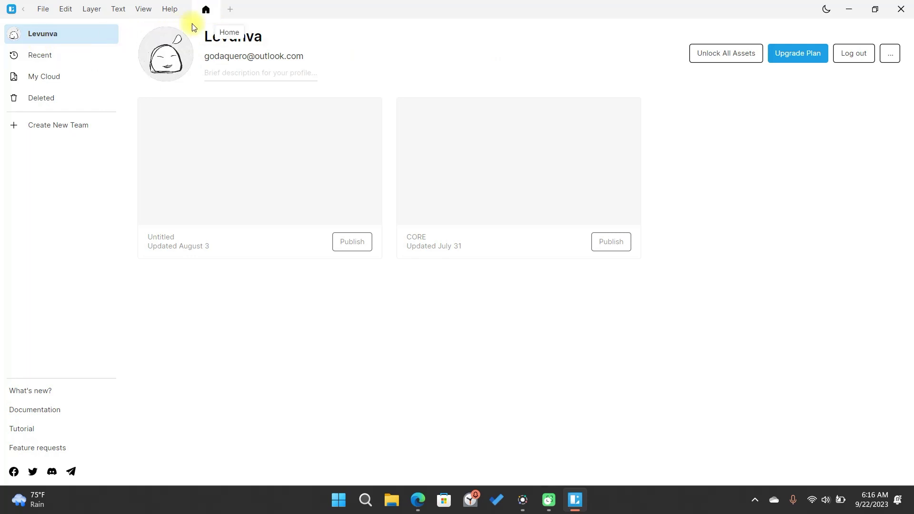
# - Browse the Recent, My Cloud and Deleted document lists, ending back on Recent
pyautogui.click(56, 53)
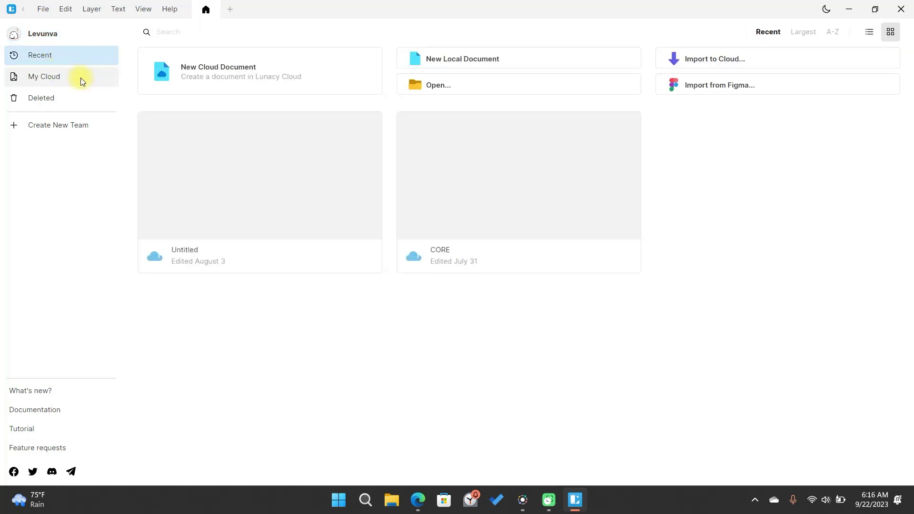
pyautogui.click(81, 78)
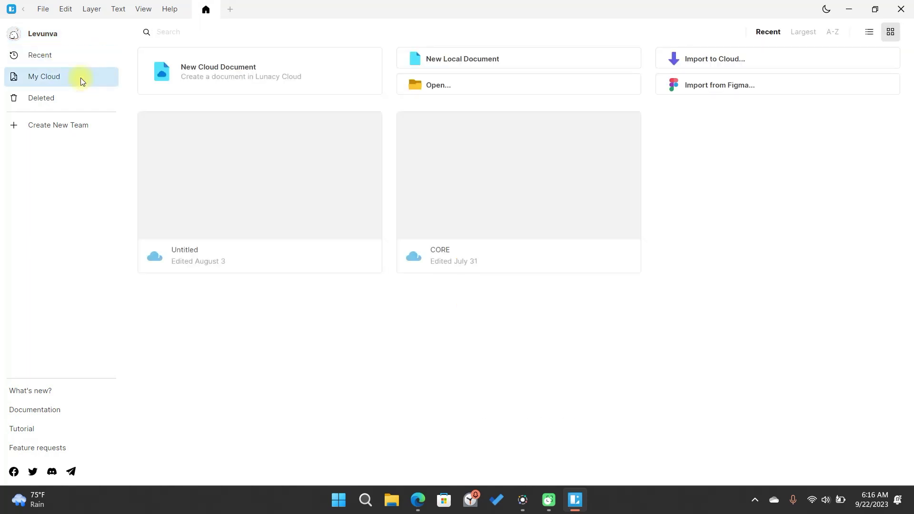
pyautogui.click(66, 101)
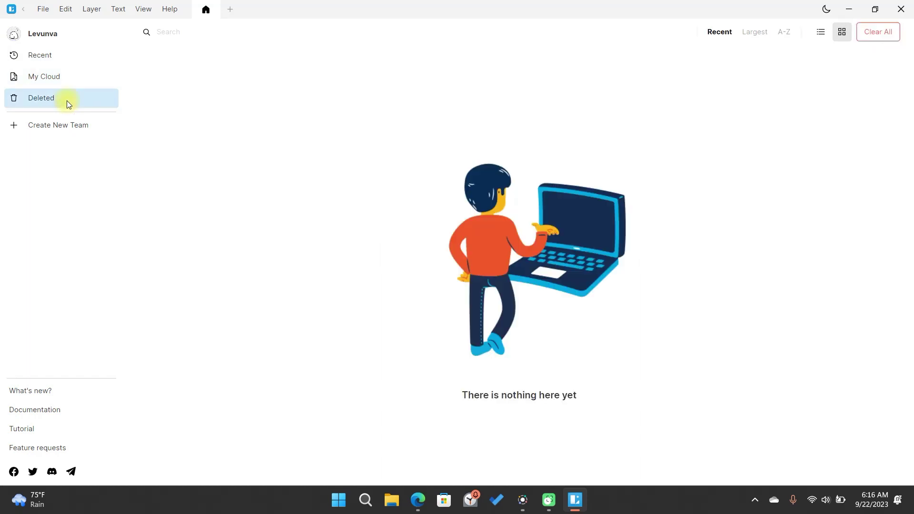
pyautogui.click(67, 58)
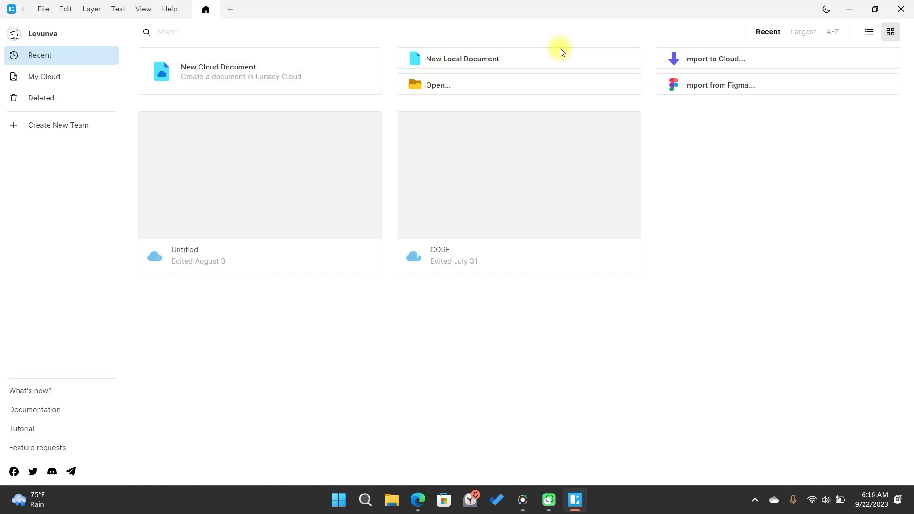